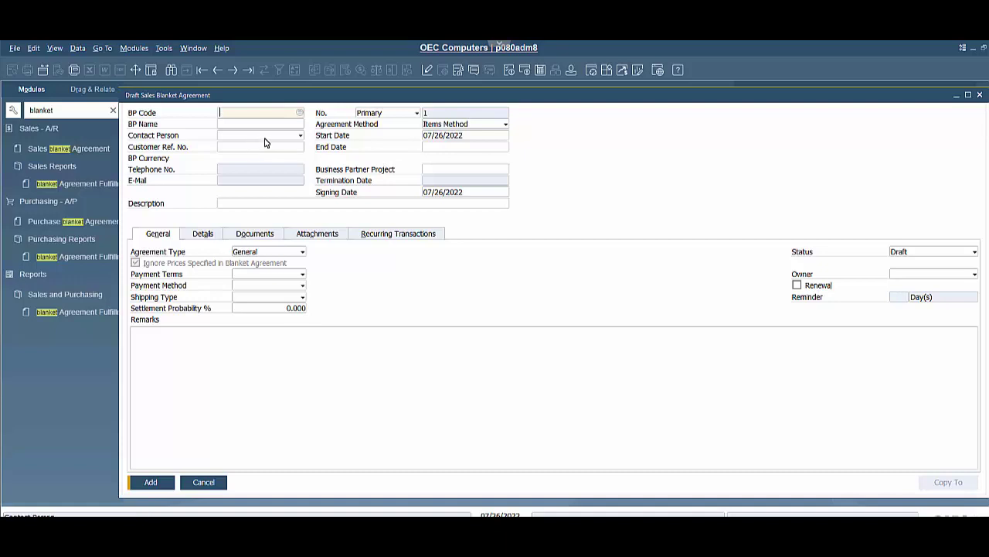
Choose Cal Telephone from the business partner list as the customer of the draft sales blanket agreement.
left_click(300, 113)
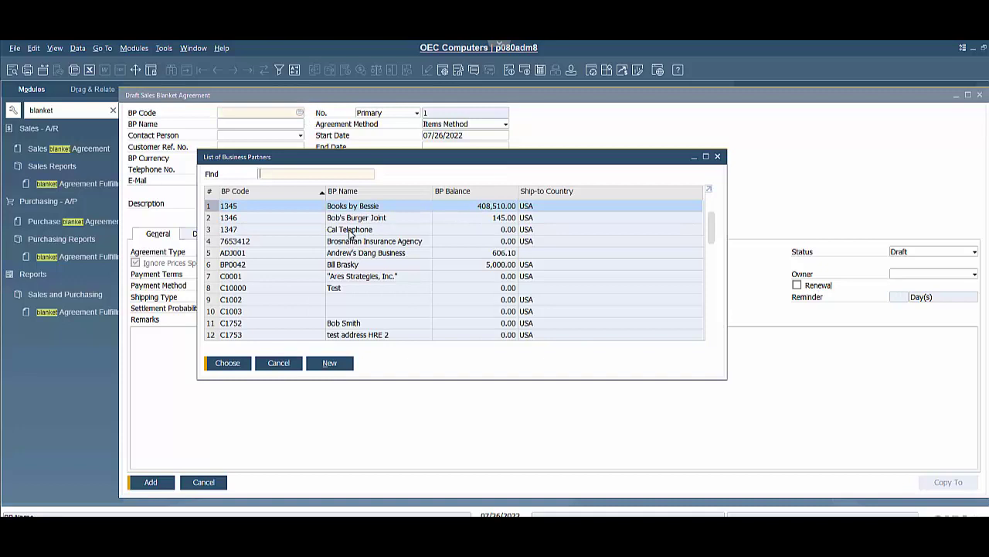
left_click(350, 230)
key("Return")
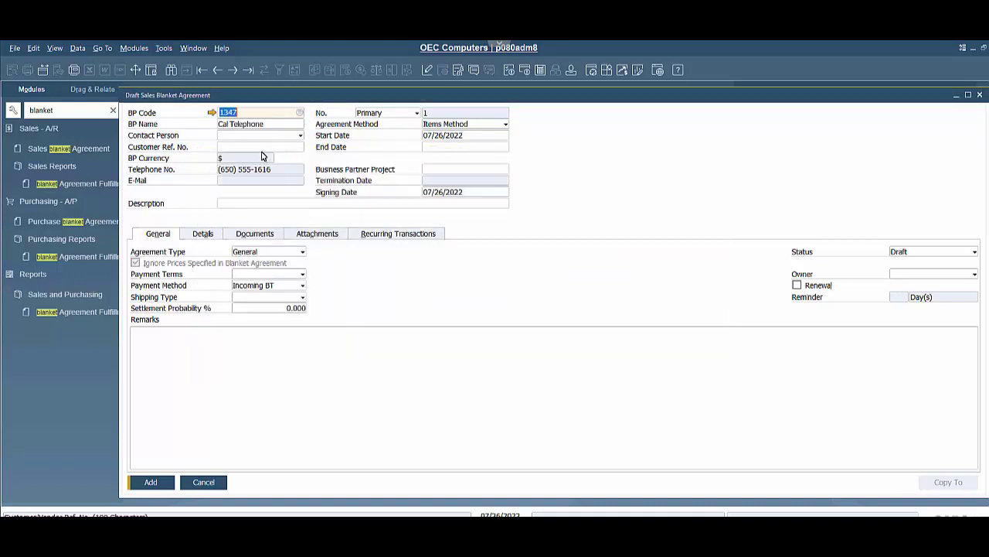
Set the agreement's end date to 09/29/2022.
left_click(501, 147)
left_click(505, 148)
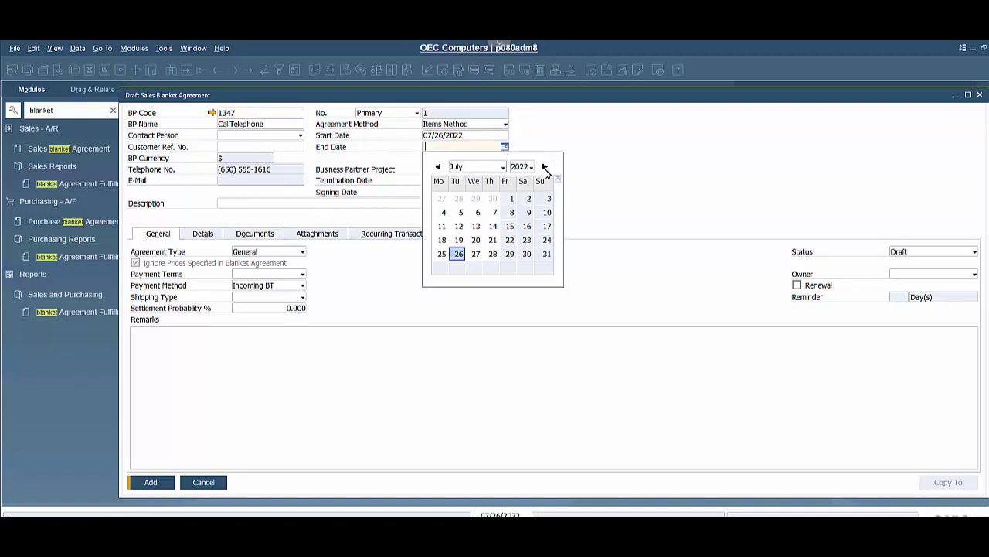
left_click(545, 167)
left_click(545, 167)
left_click(490, 254)
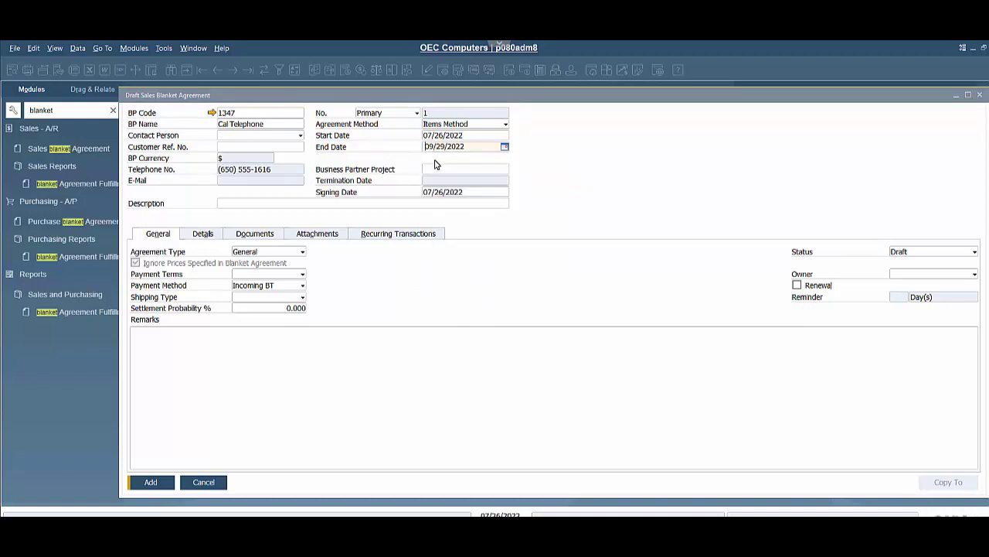
Assign the business partner project TEST and enter the description "Cal Telephone Sales Agreement".
left_click(454, 175)
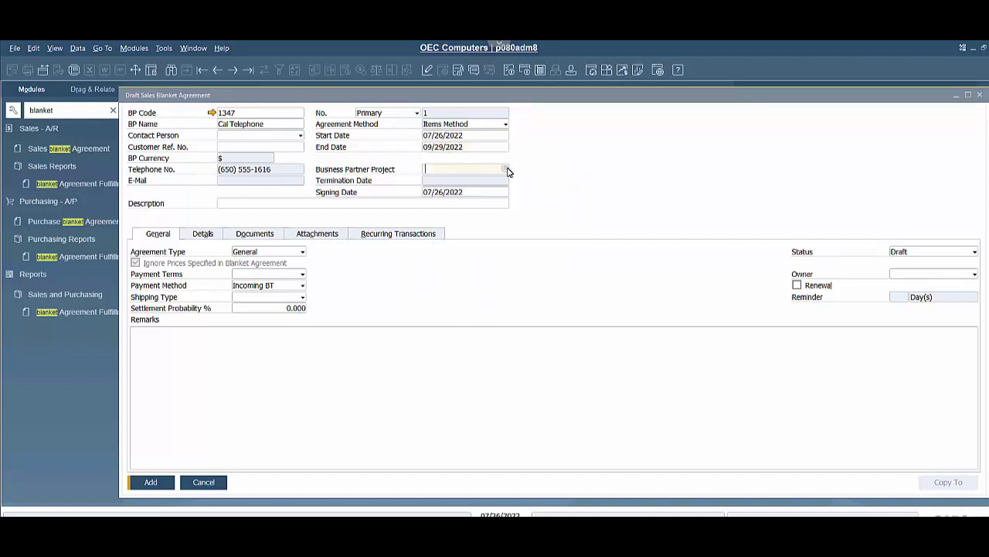
left_click(505, 169)
left_click(430, 312)
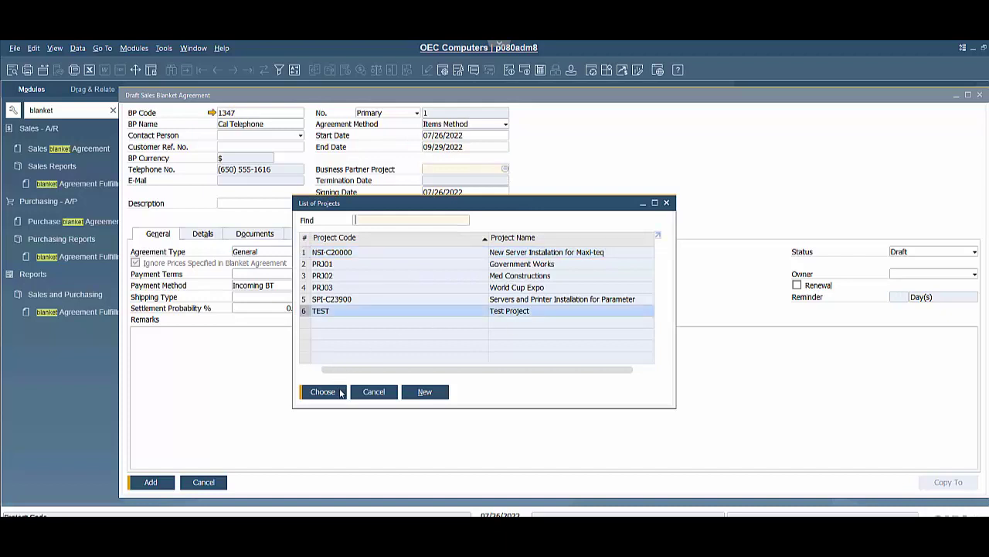
left_click(322, 392)
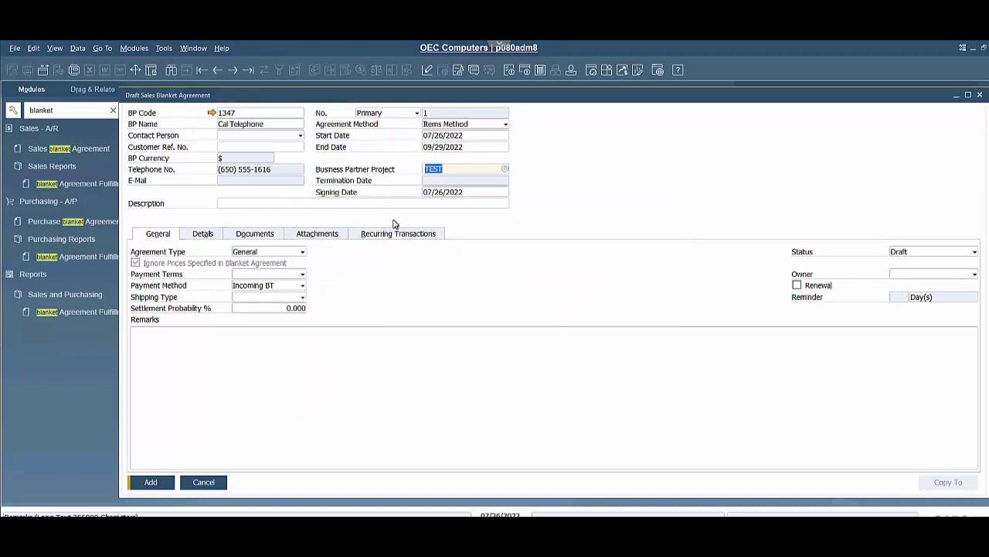
left_click(316, 205)
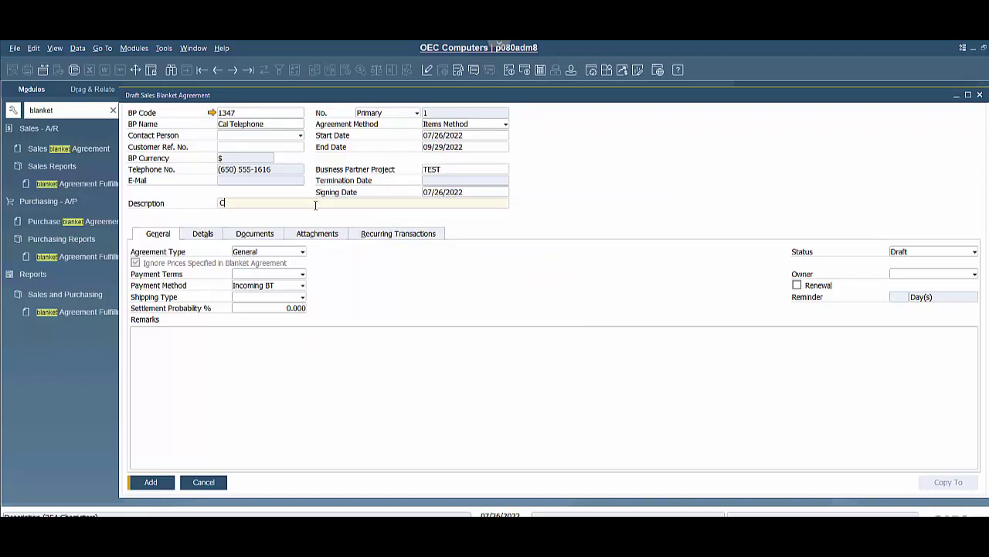
type("Cal Telephone Sales Agreement")
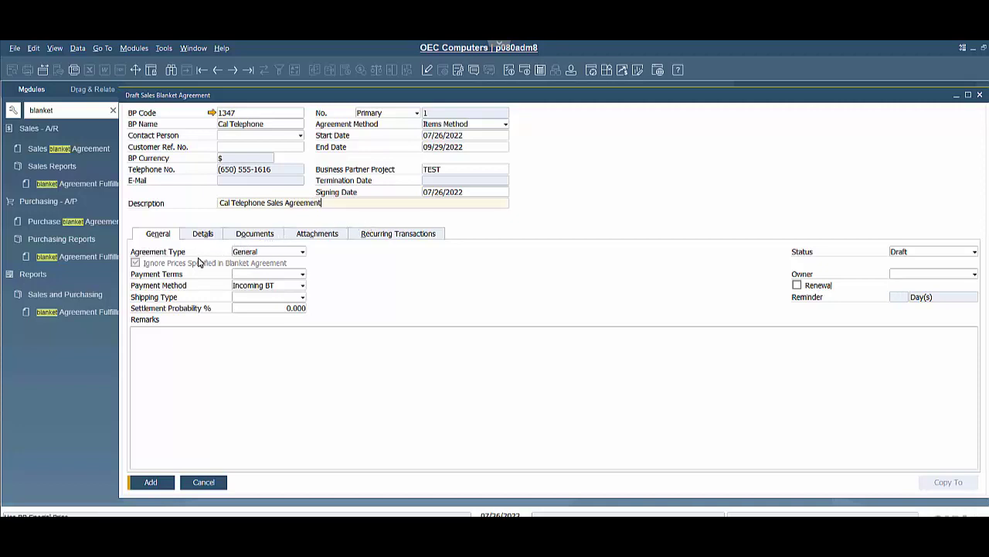
Set the agreement type to Specific and the payment terms to Net30.
left_click(255, 255)
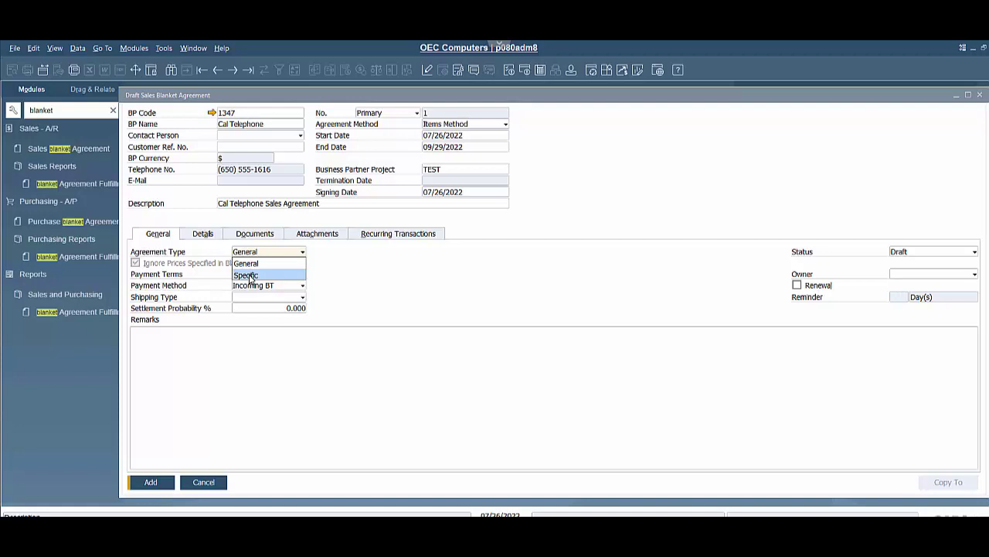
left_click(247, 275)
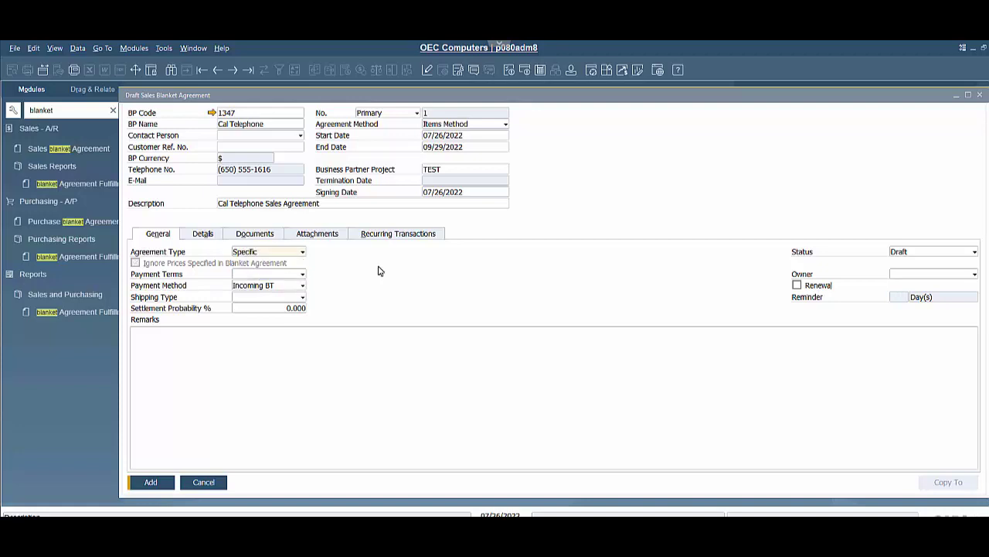
left_click(302, 275)
left_click(260, 324)
Check the available payment methods, keeping Incoming BT, and set the shipping type to Fedex ON.
left_click(277, 288)
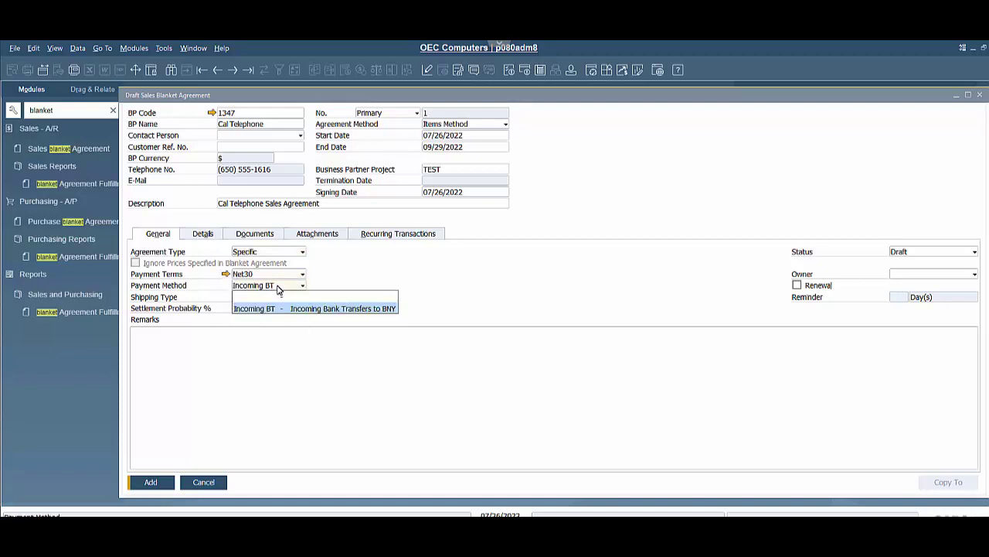
left_click(380, 280)
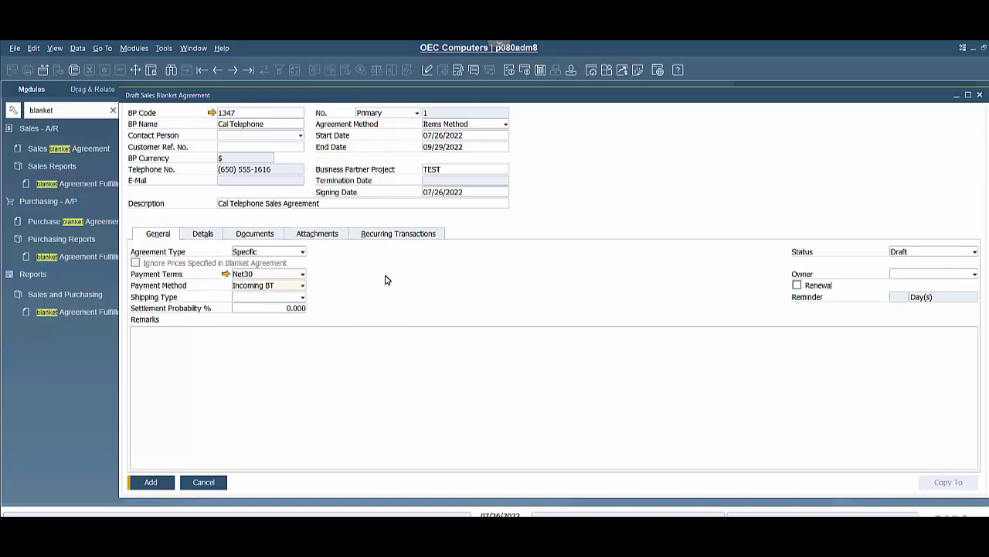
left_click(302, 298)
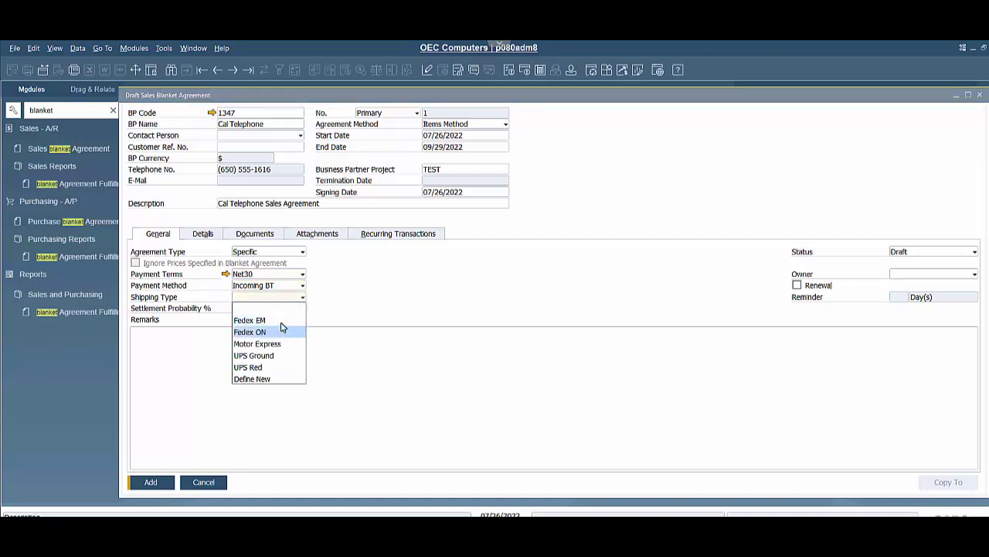
left_click(278, 332)
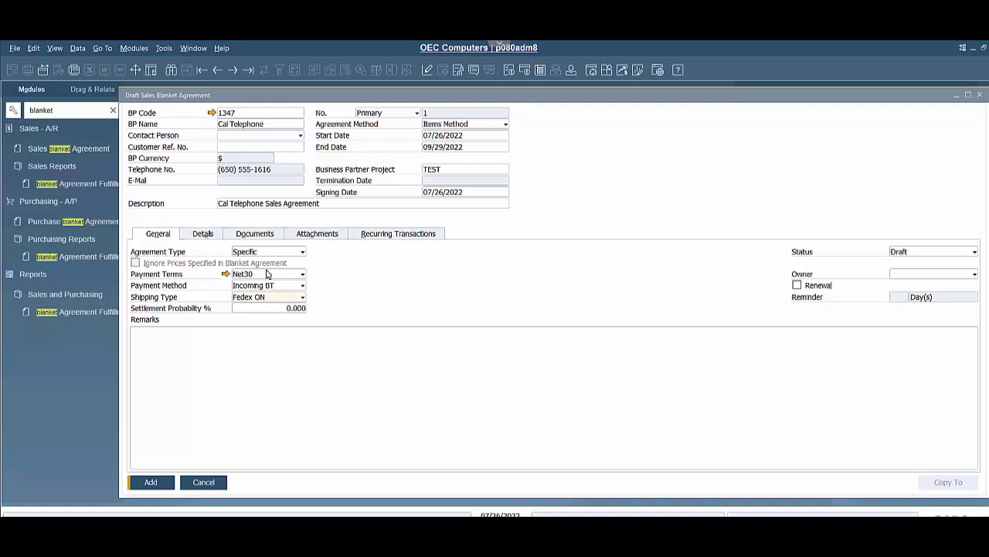
Add items A00001, A00002 and A00003 together from the item list to the agreement's detail lines.
left_click(200, 238)
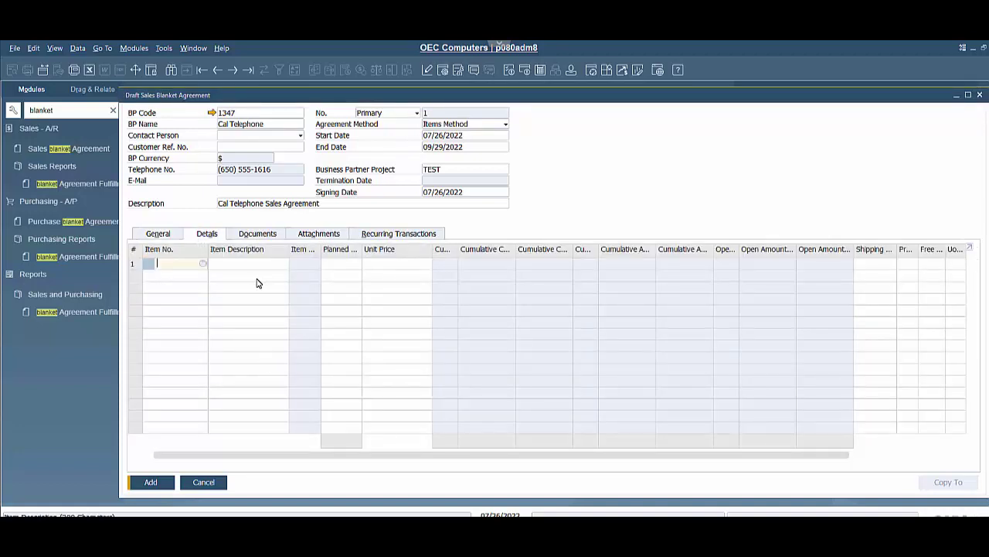
left_click(202, 266)
scroll(394, 317, "down", 1)
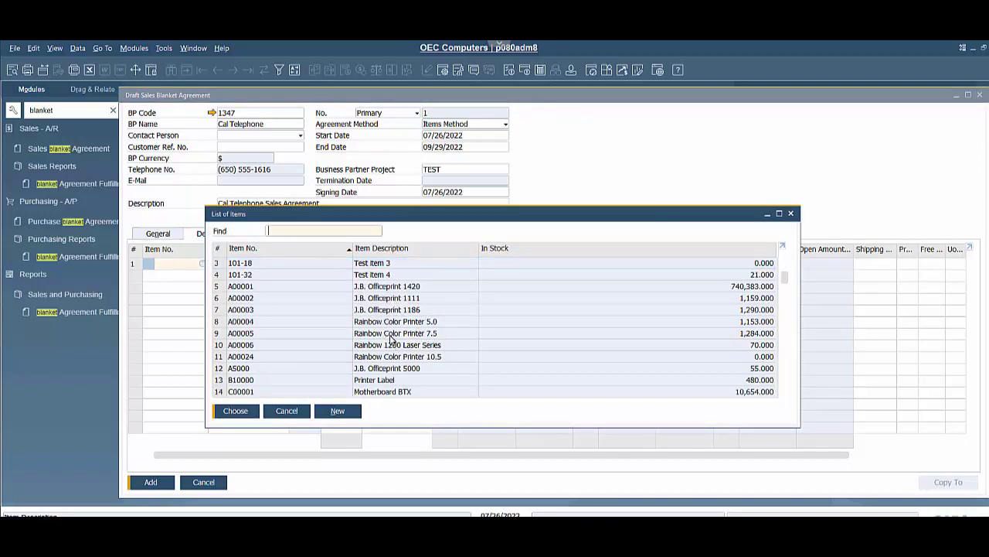
left_click(402, 287)
left_click(398, 298, "ctrl")
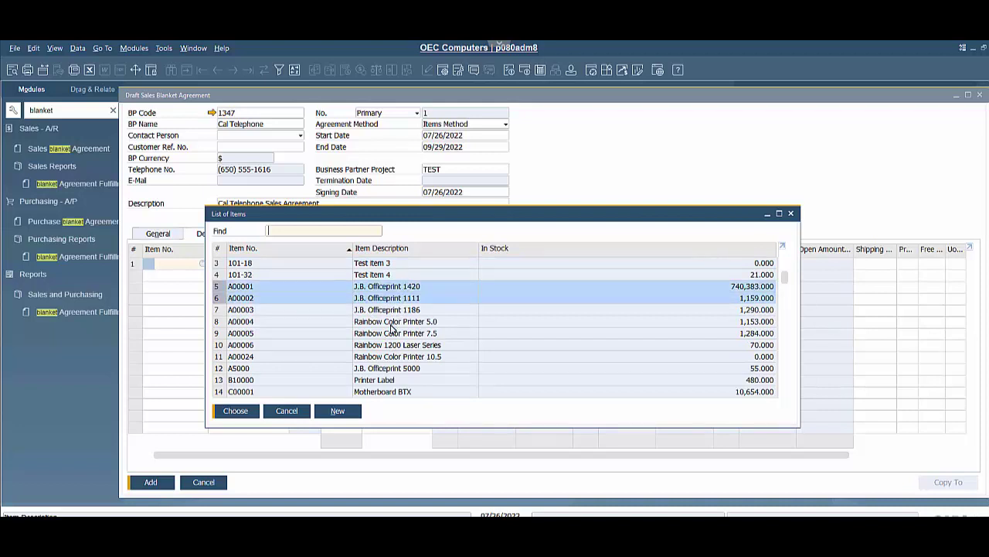
left_click(398, 310, "ctrl")
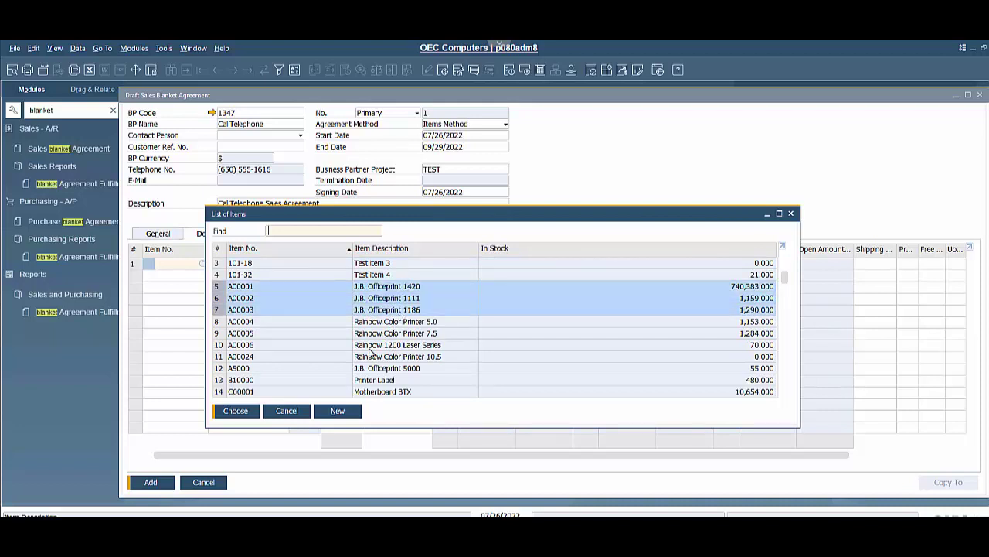
left_click(236, 412)
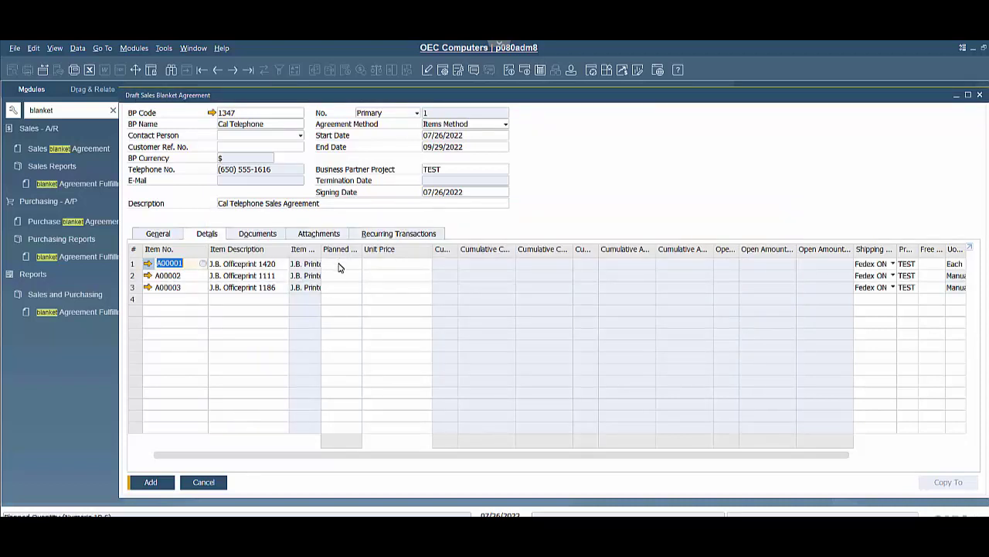
Enter planned quantities of 100 for A00001, 200 for A00002 and 100 for A00003.
left_click(339, 265)
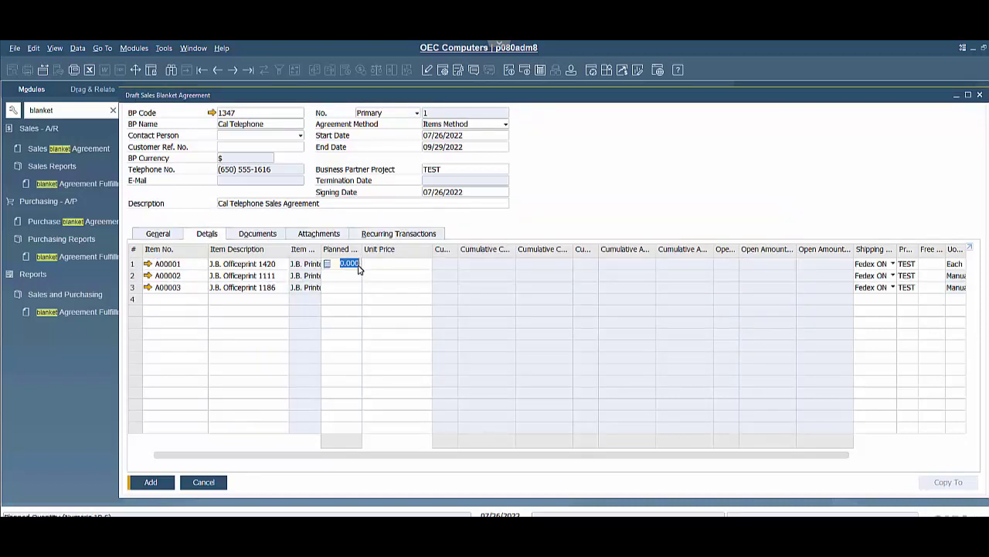
type("1")
left_click(350, 275)
type("200")
left_click(341, 287)
type("100")
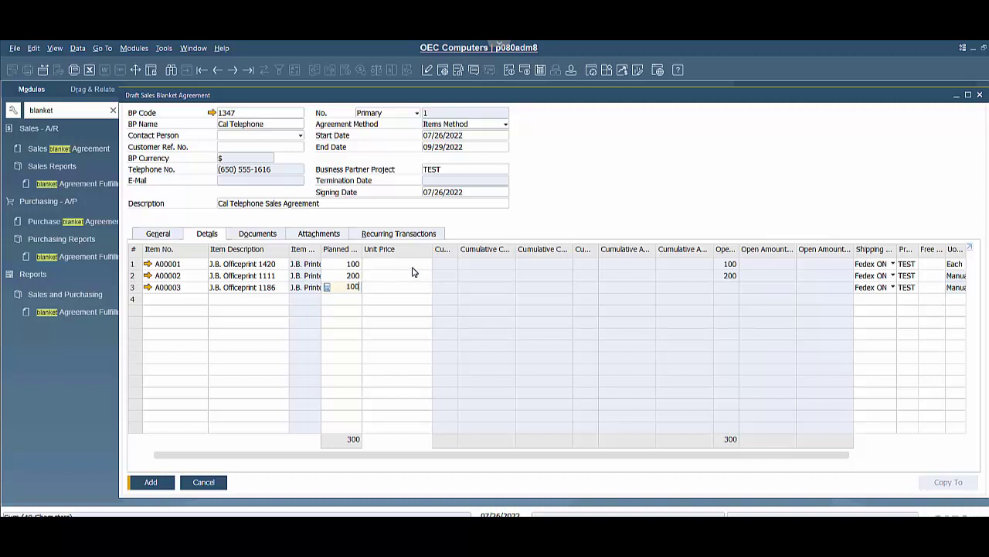
Enter unit prices of 10 $ for A00001, 20 $ for A00002 and 30 $ for A00003.
left_click(412, 264)
left_click(417, 286)
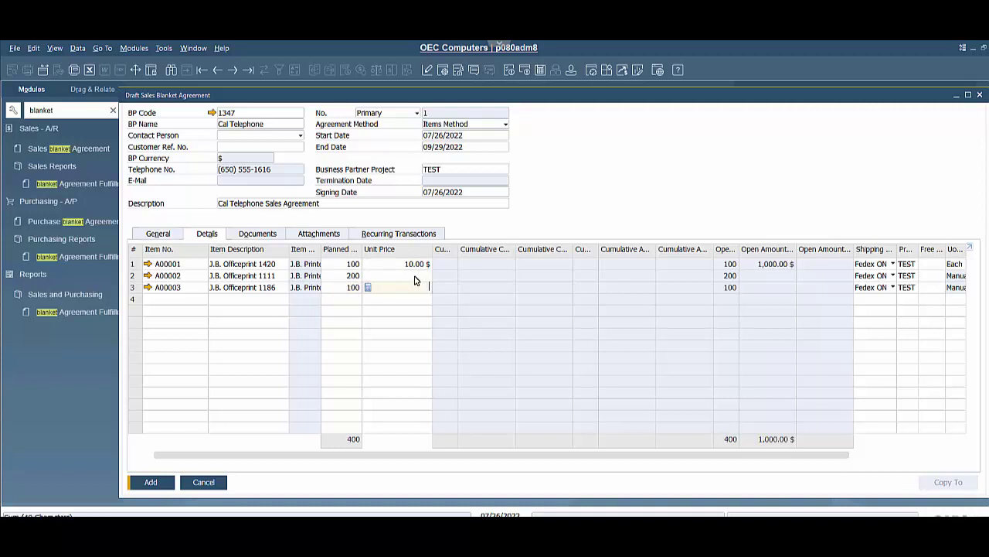
left_click(414, 278)
type("20")
left_click(415, 287)
left_click(412, 276)
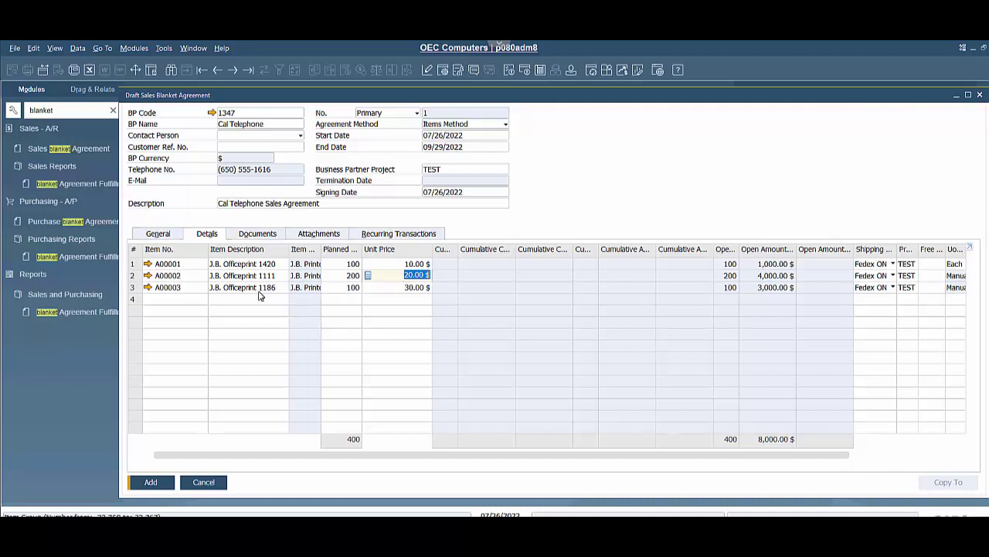
Review the agreement's linked documents, attachments and recurring transactions, and return to its general data.
left_click(258, 236)
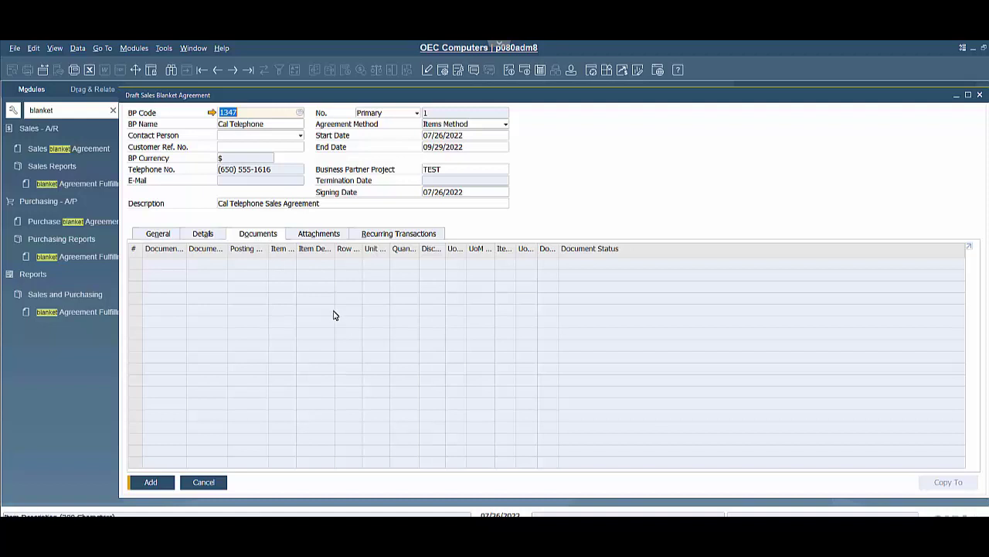
left_click(337, 237)
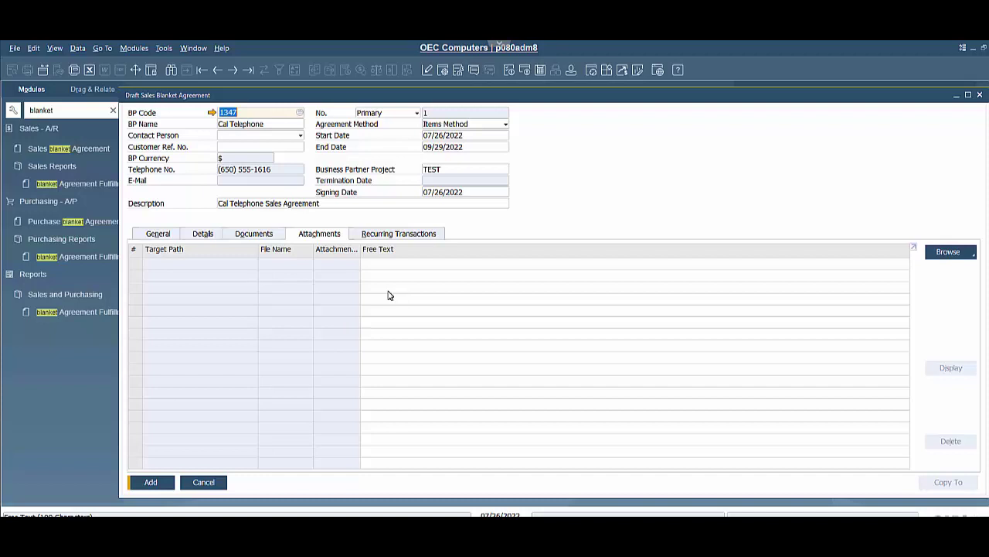
left_click(383, 235)
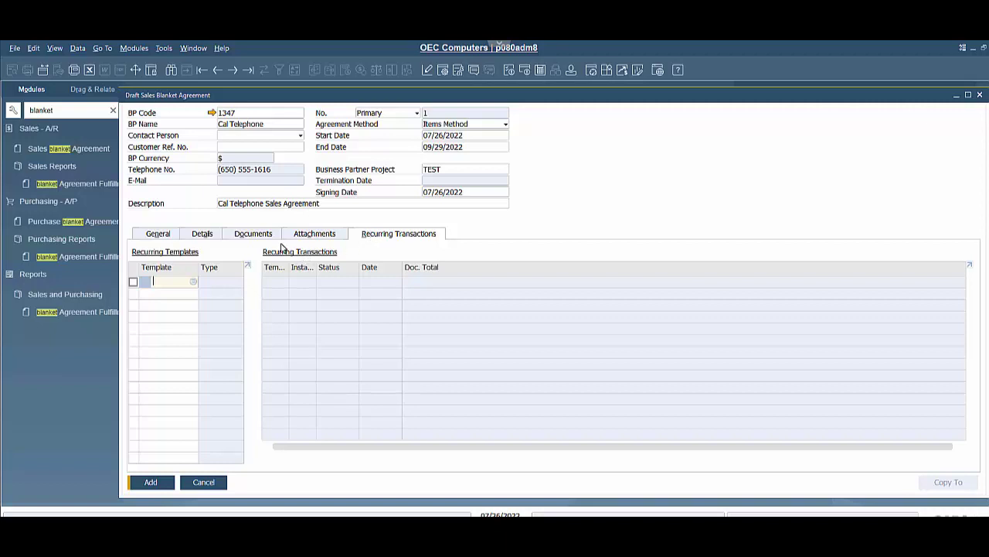
left_click(167, 235)
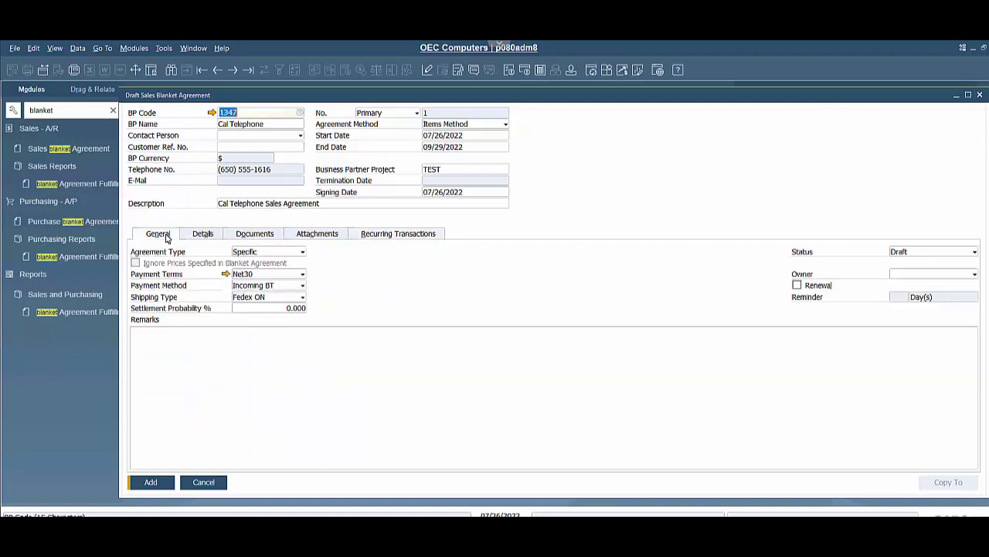
Add the draft blanket agreement to the system, agreeing to continue at each system message.
left_click(149, 482)
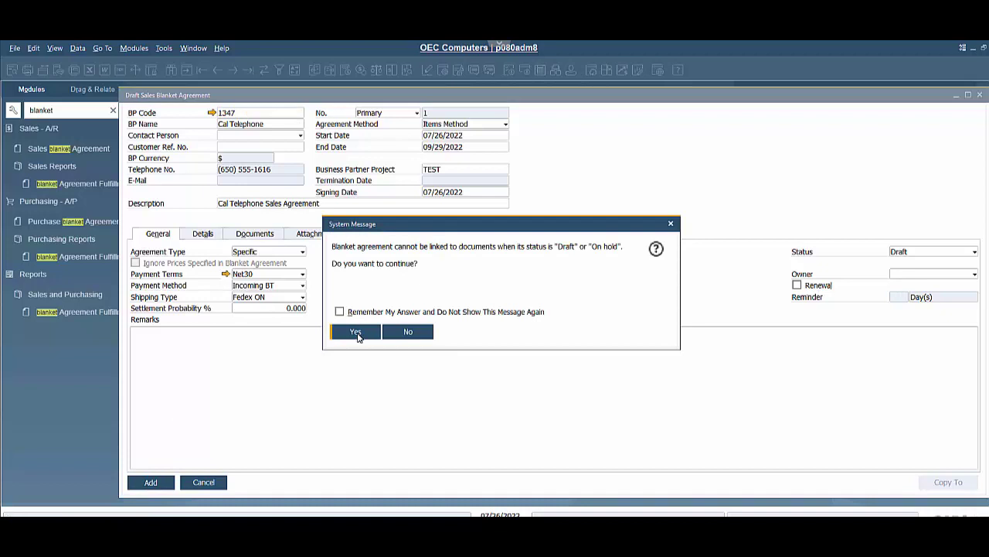
left_click(355, 331)
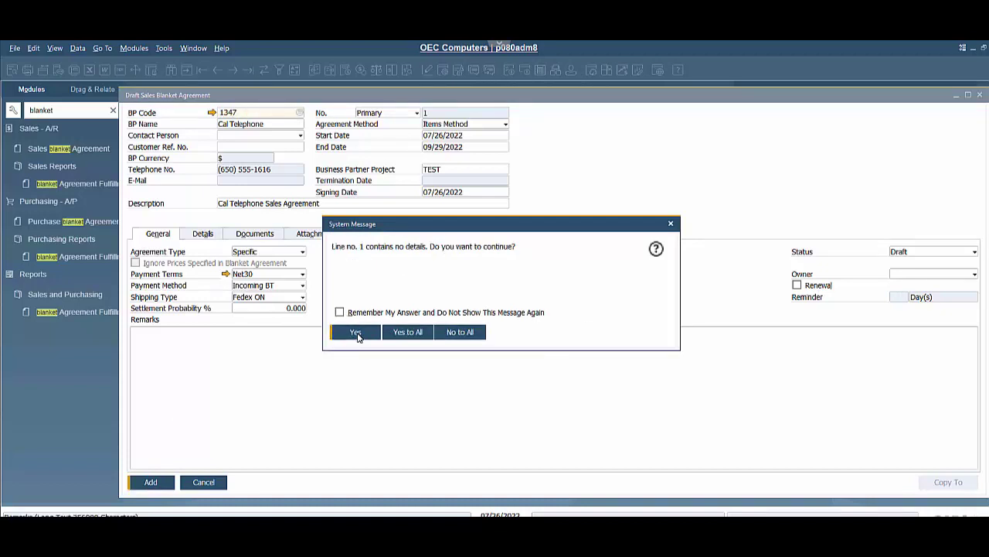
left_click(359, 333)
left_click(358, 333)
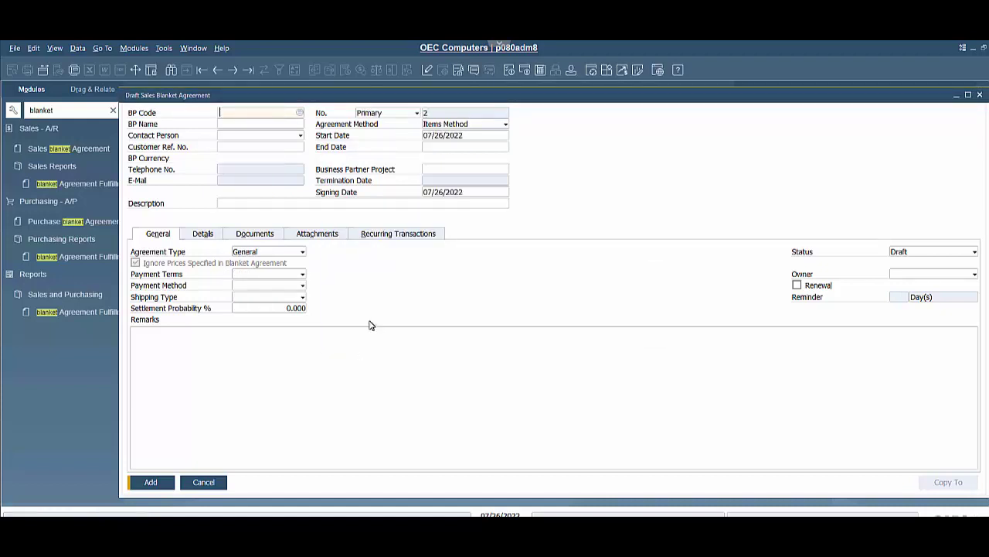
Bring up the saved Cal Telephone agreement, change its status to Approved and save the update.
left_click(234, 71)
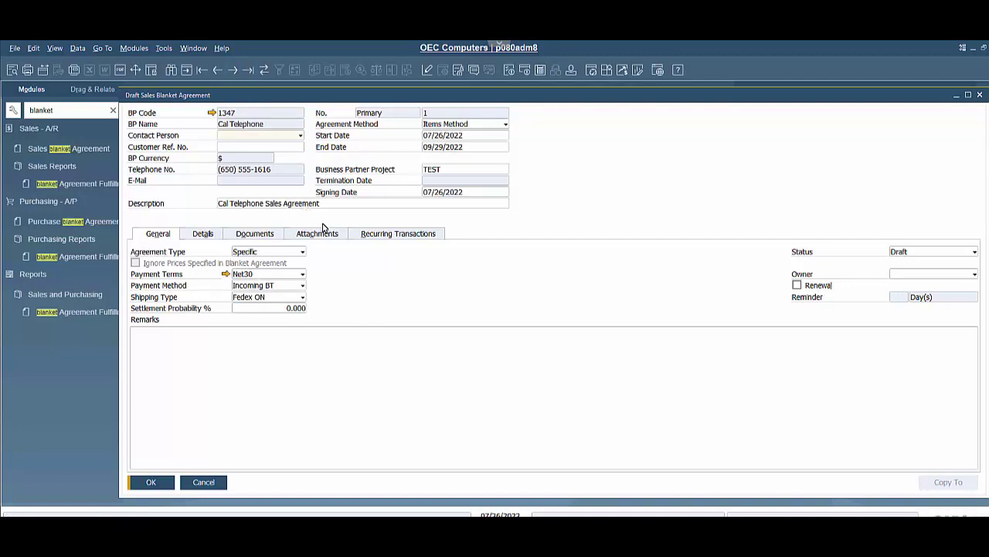
left_click(920, 253)
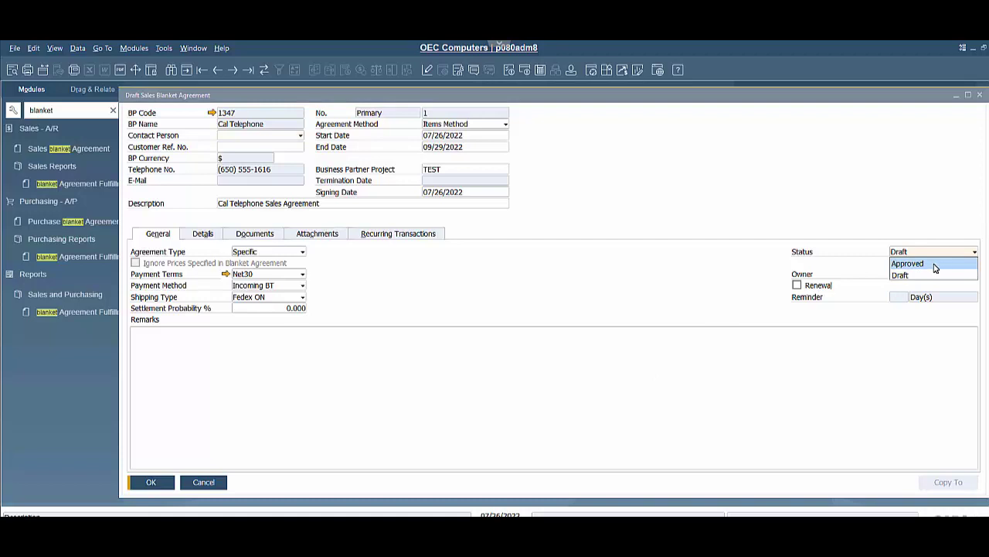
left_click(908, 263)
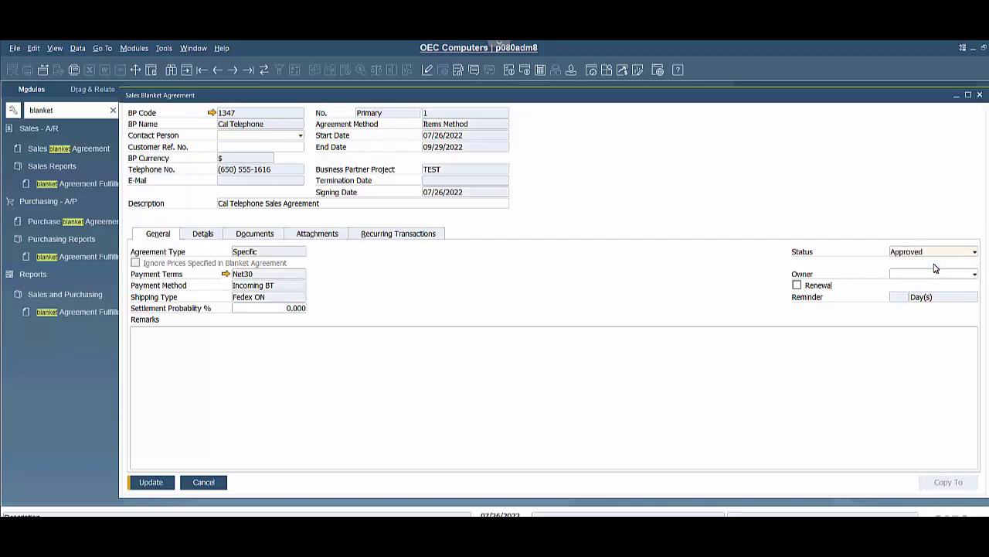
left_click(165, 480)
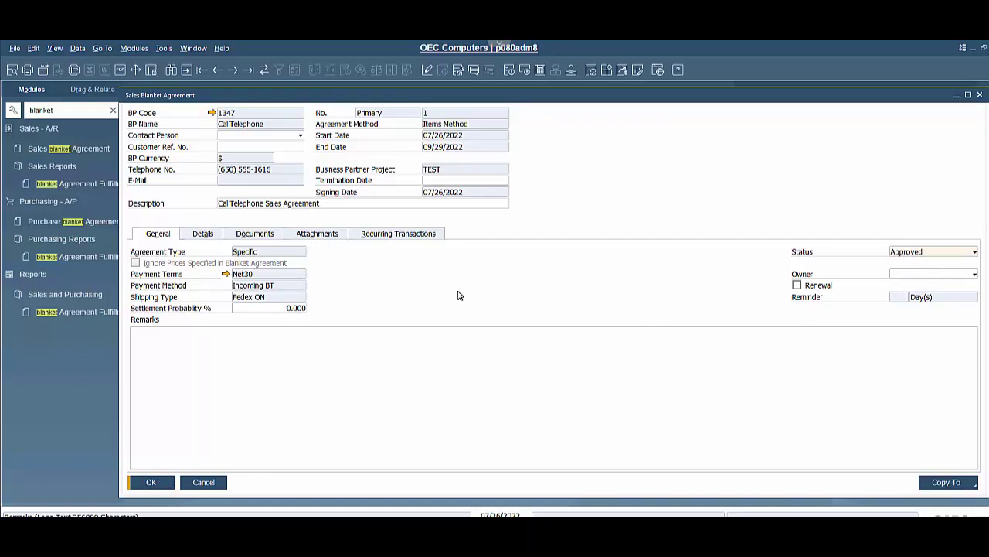
Review the agreement's item details and the available status options, leaving the status as Approved.
left_click(205, 235)
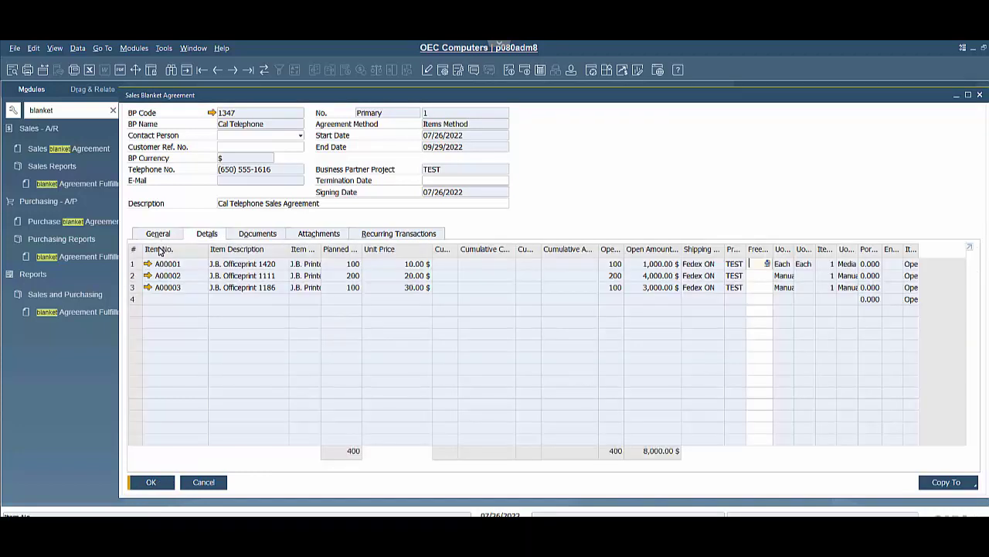
left_click(159, 234)
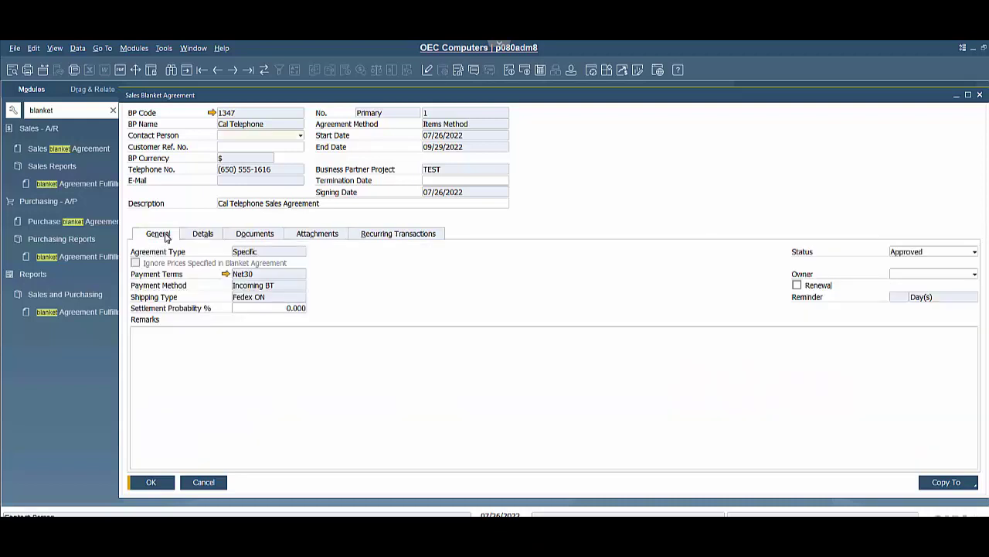
left_click(916, 254)
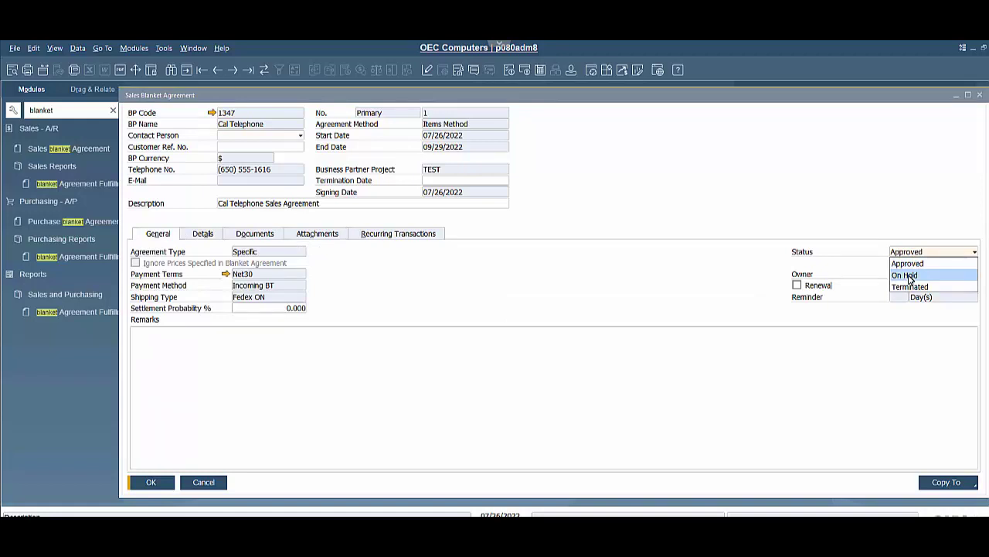
left_click(827, 264)
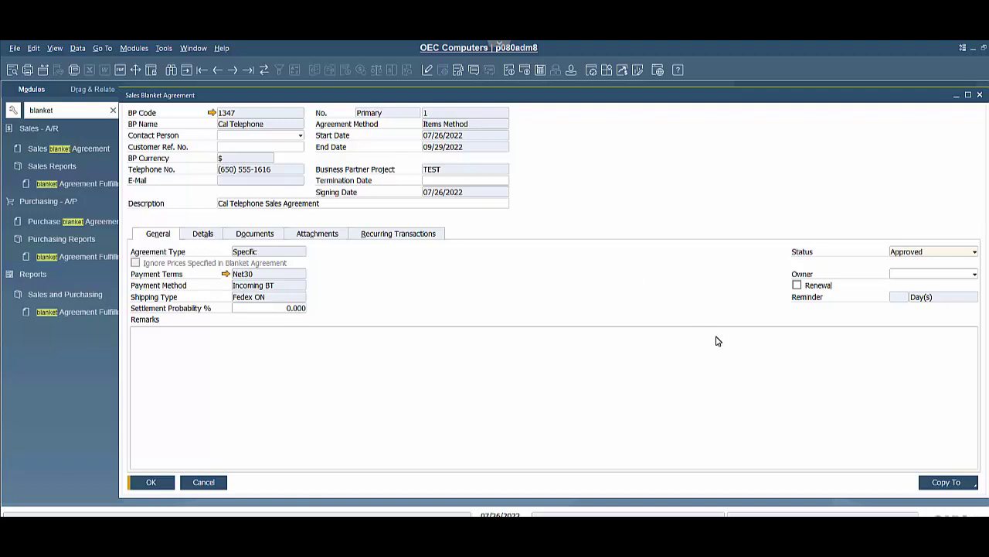
Copy the agreement to a sales order and set the quantities to 50 for A00001, 100 for A00002 and 50 for A00003.
left_click(959, 482)
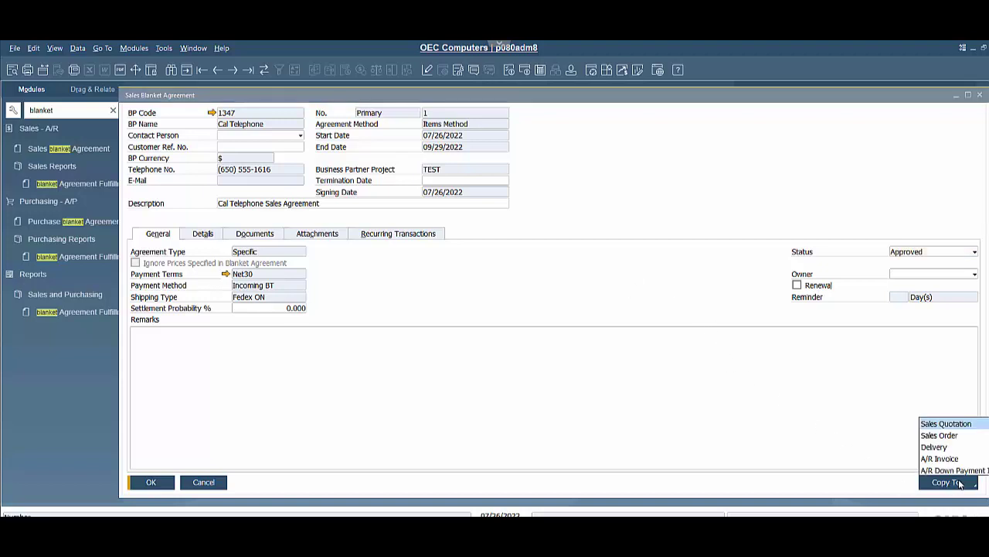
left_click(938, 436)
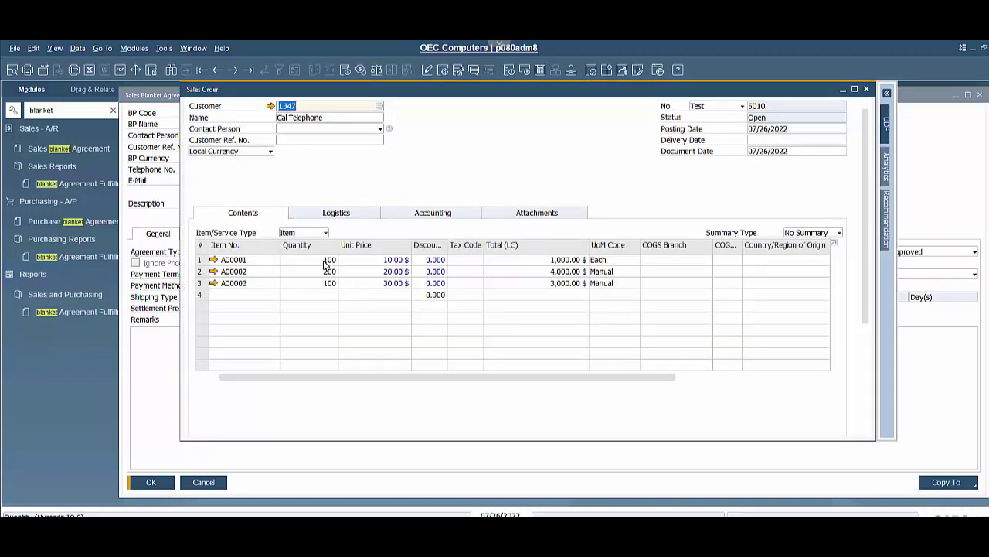
left_click(329, 261)
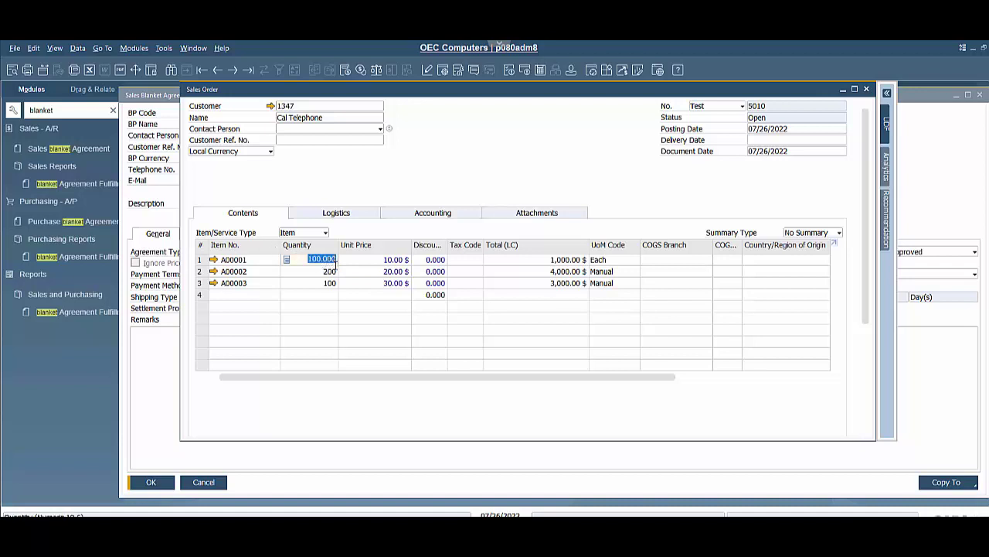
type("50")
left_click(330, 271)
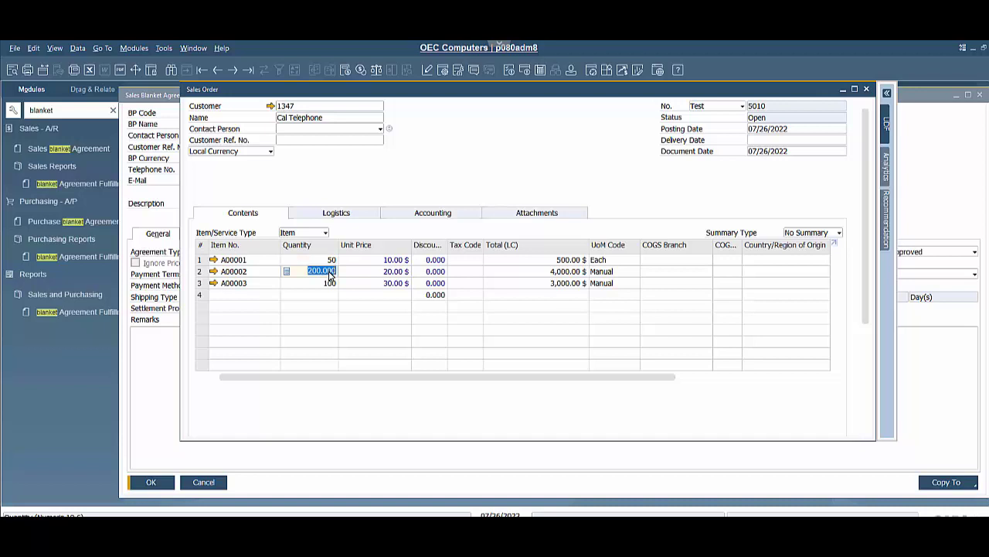
type("100")
left_click(331, 283)
type("50")
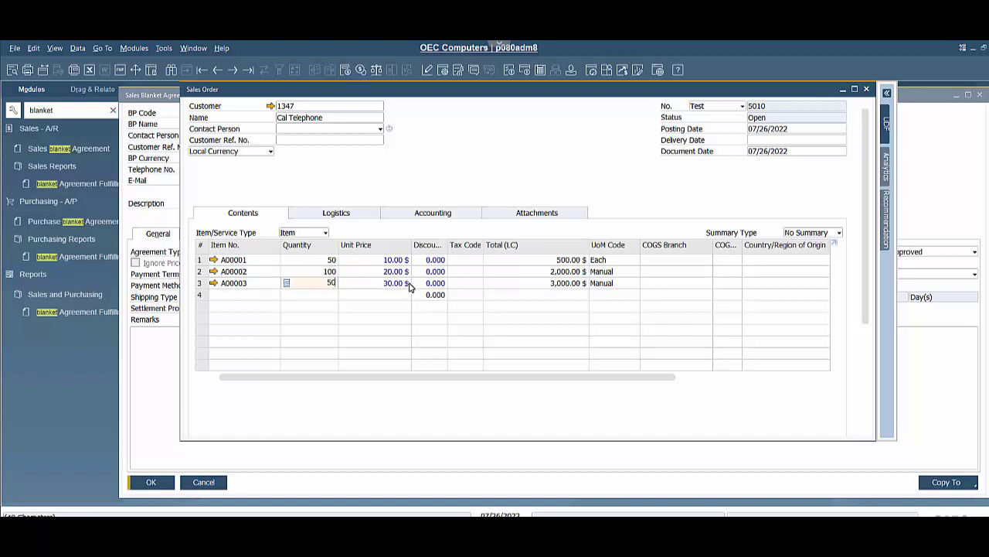
Assign the Exempt tax code to all three item rows of the sales order.
left_click(462, 260)
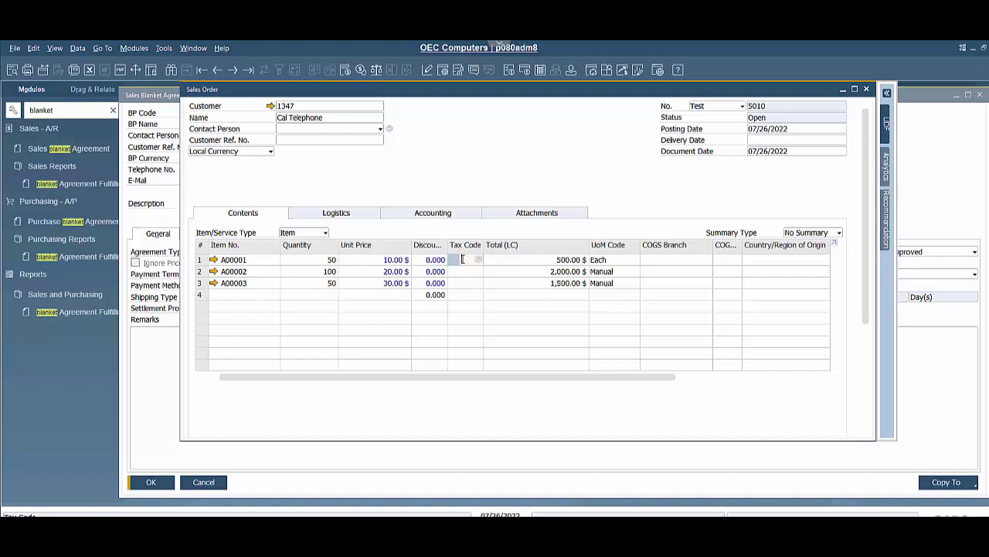
type("ex")
left_click(464, 270)
type("ex")
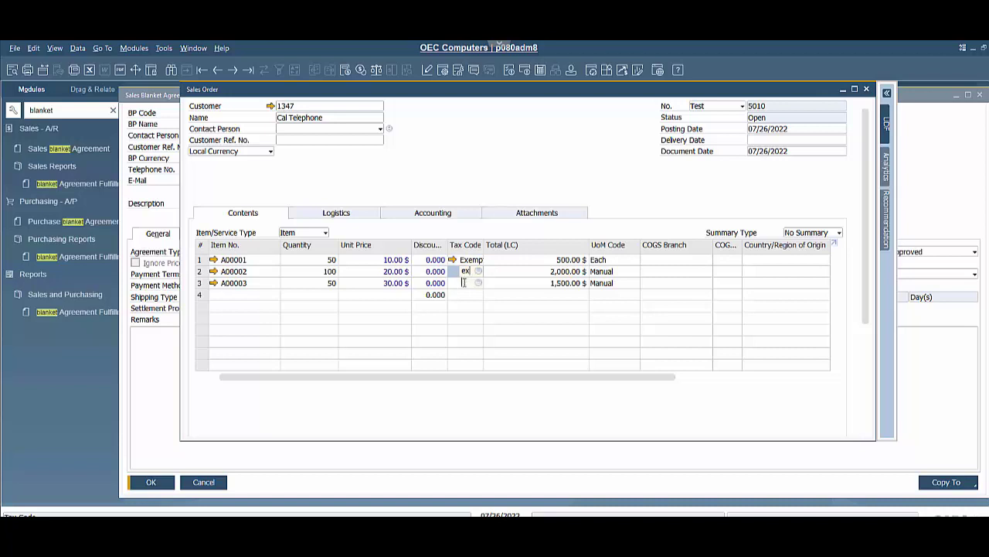
left_click(464, 283)
type("ex")
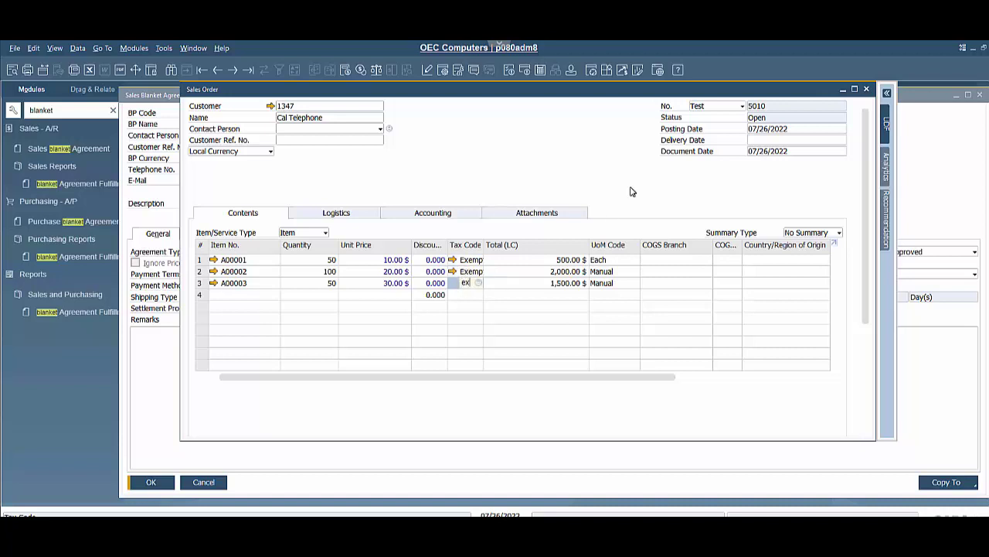
Set the sales order's delivery date to 07/28/2022.
left_click(806, 140)
left_click(841, 141)
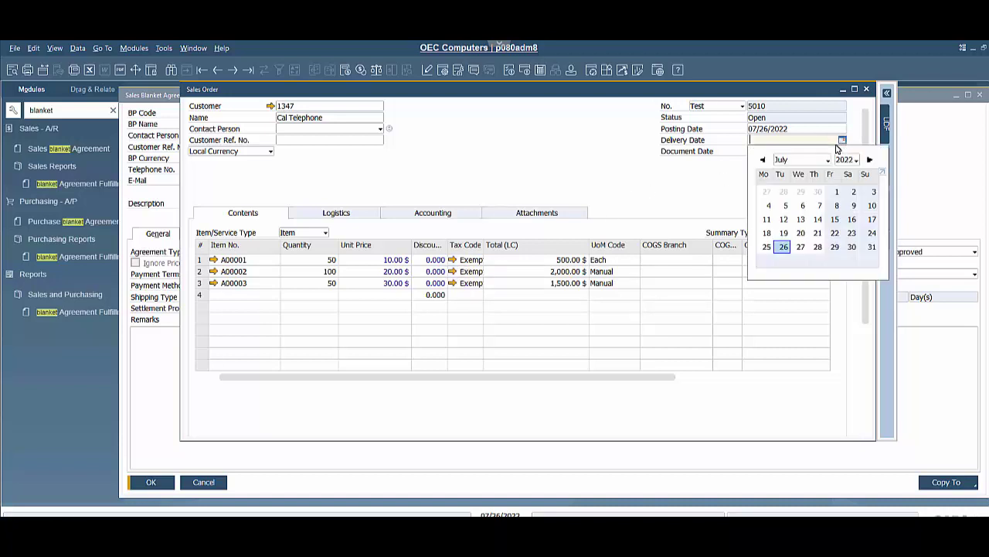
left_click(817, 247)
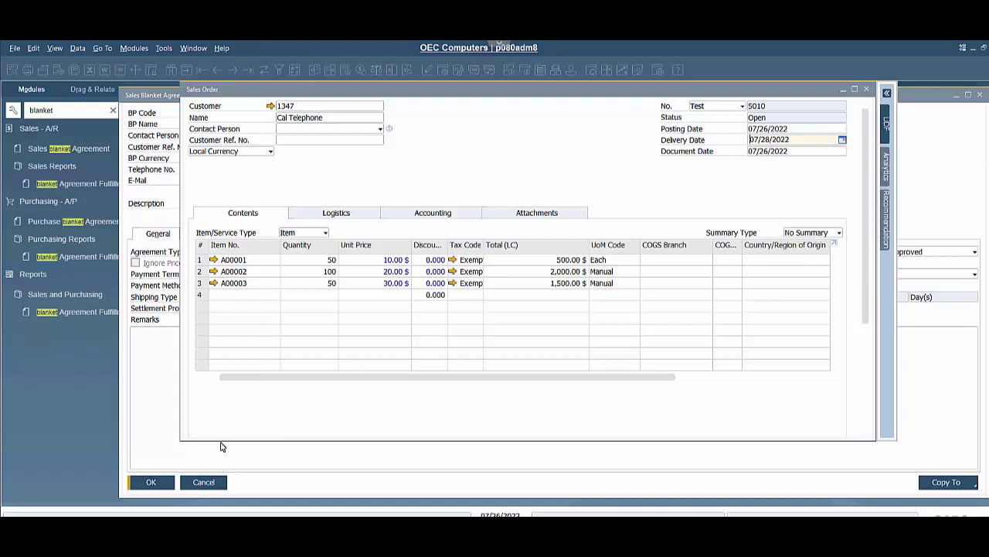
Add the sales order and keep it in view, agreeing to update the existing rows with the new delivery date.
scroll(528, 417, "down", 3)
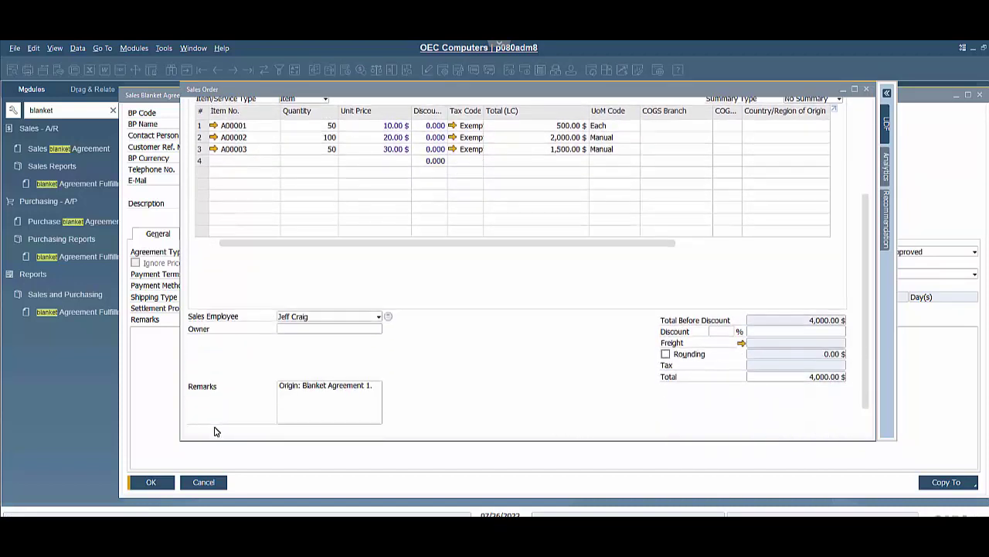
scroll(215, 432, "down", 1)
left_click(214, 423)
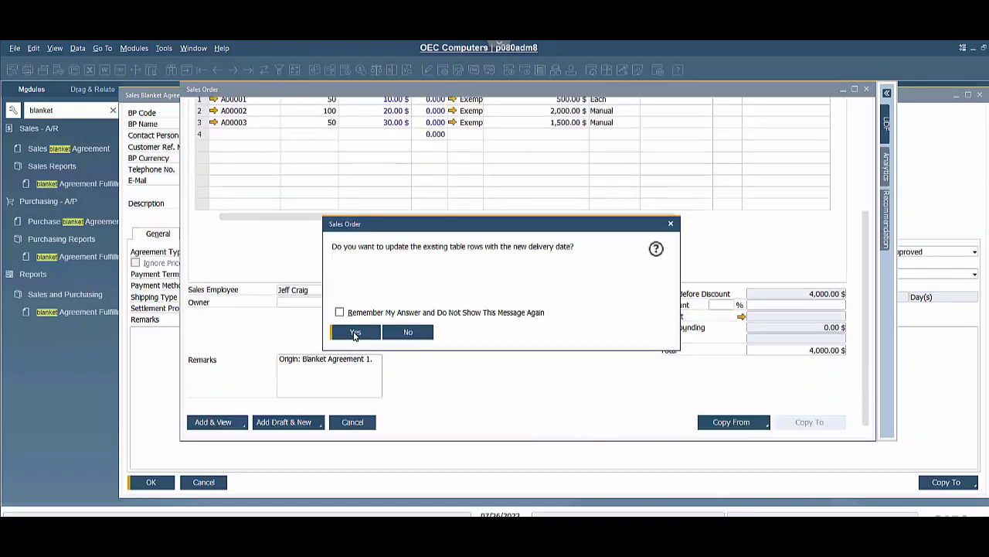
left_click(354, 332)
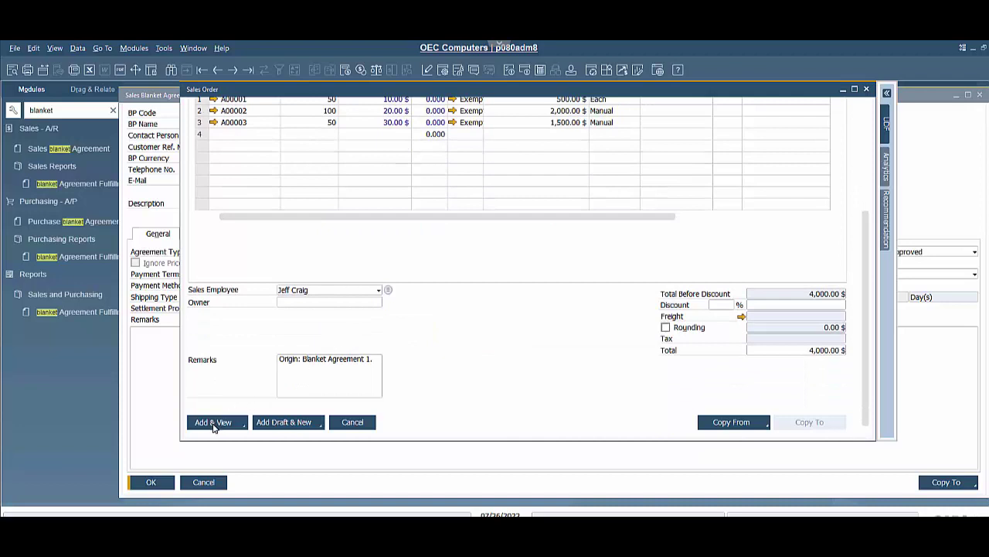
left_click(219, 421)
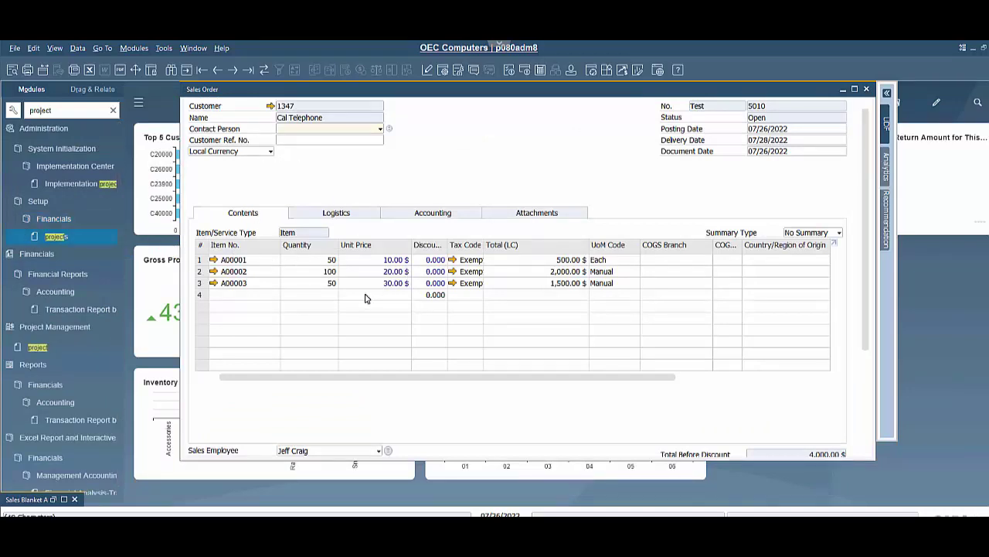
Restore the blanket agreement to check its committed quantities and linked documents, opening the linked sales order and closing it again.
left_click(31, 500)
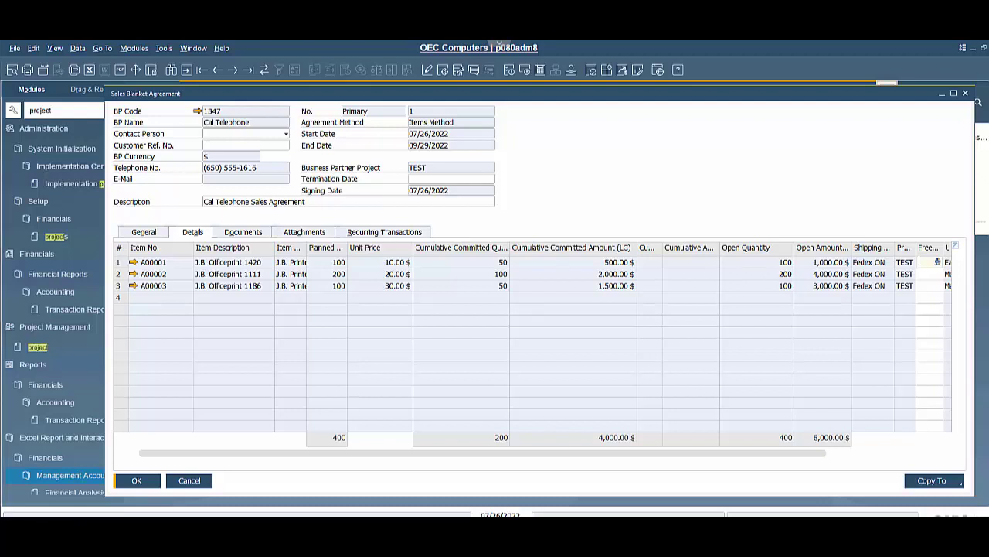
left_click(244, 232)
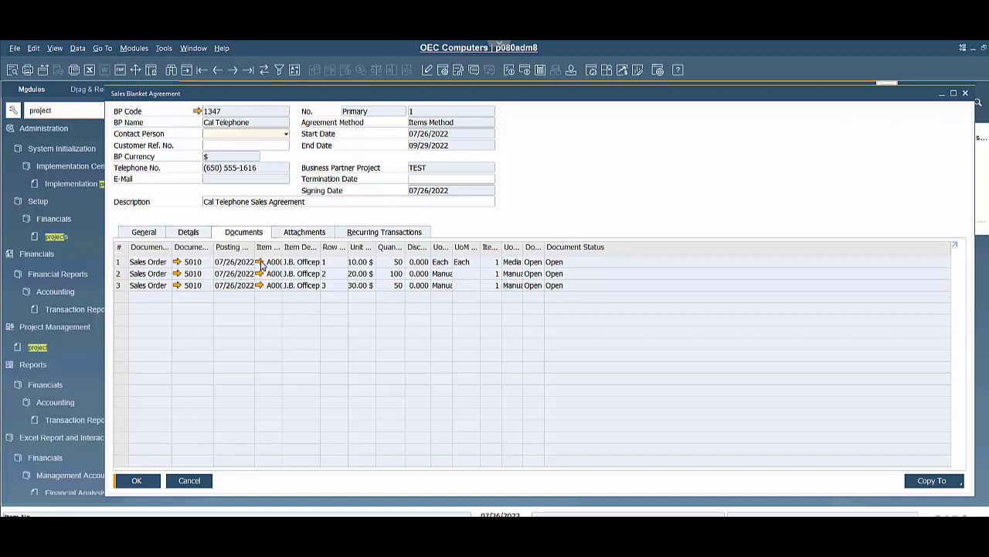
left_click(177, 263)
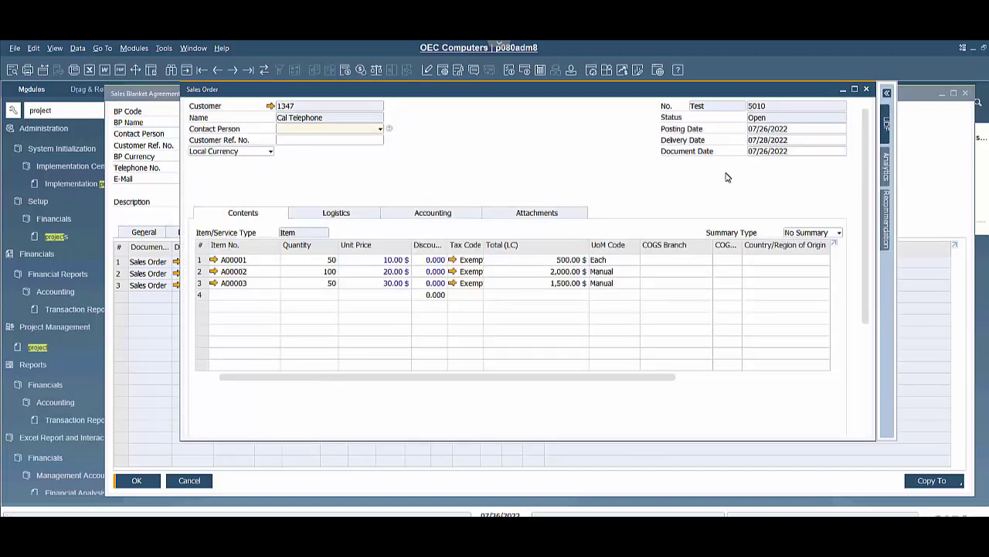
left_click(867, 91)
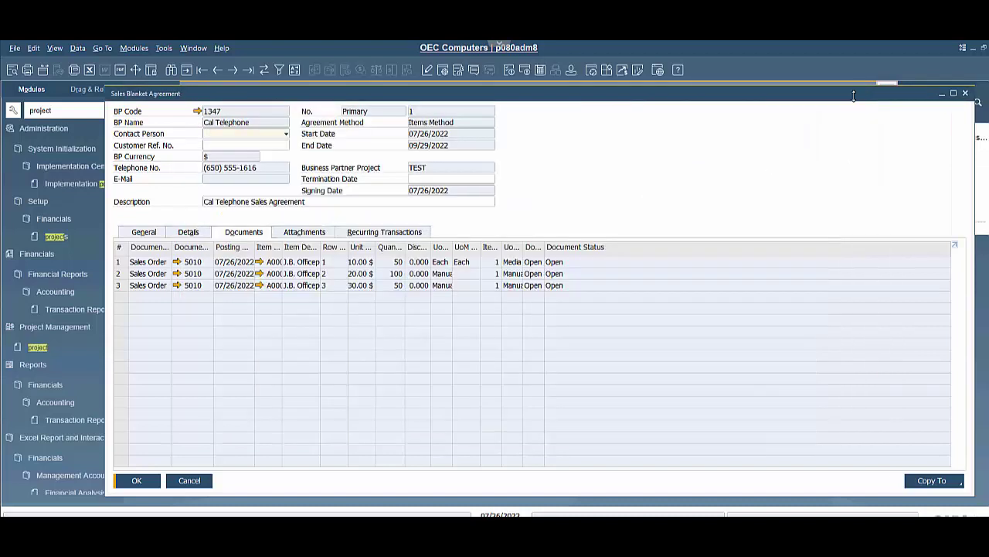